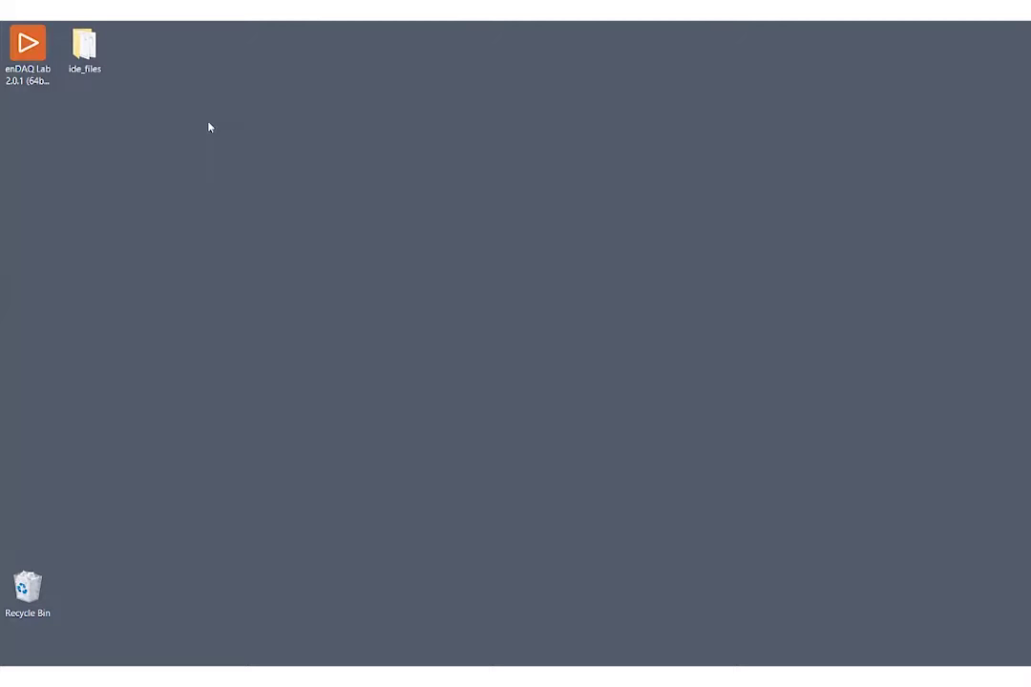
- Launch enDAQ Lab and open the Batch IDE Summarizer from the Tools menu
double_click(37, 55)
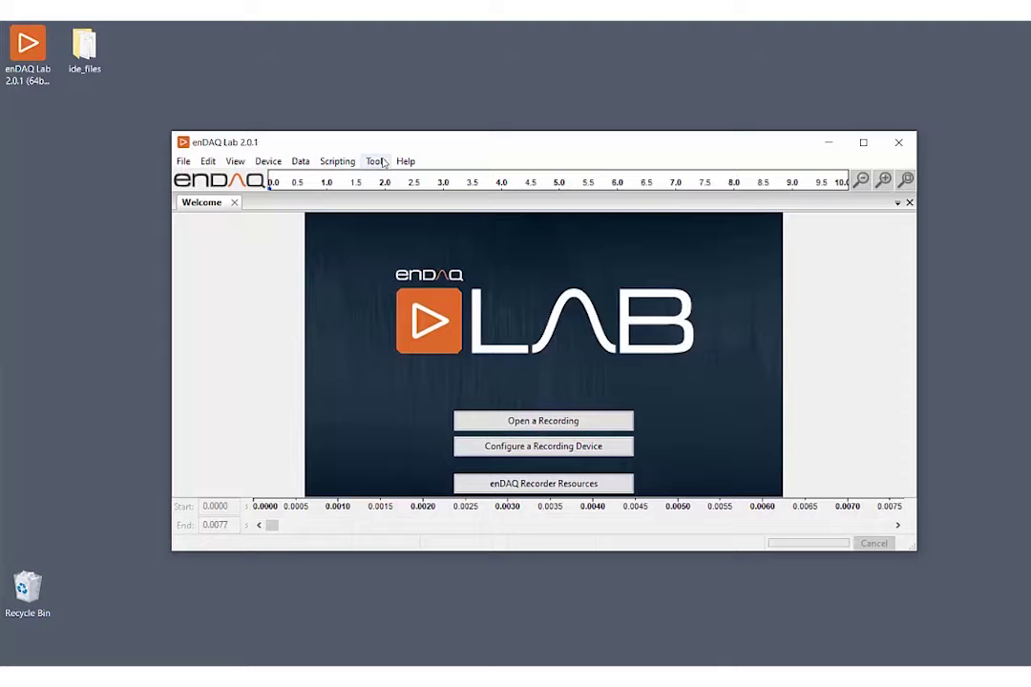
click(377, 161)
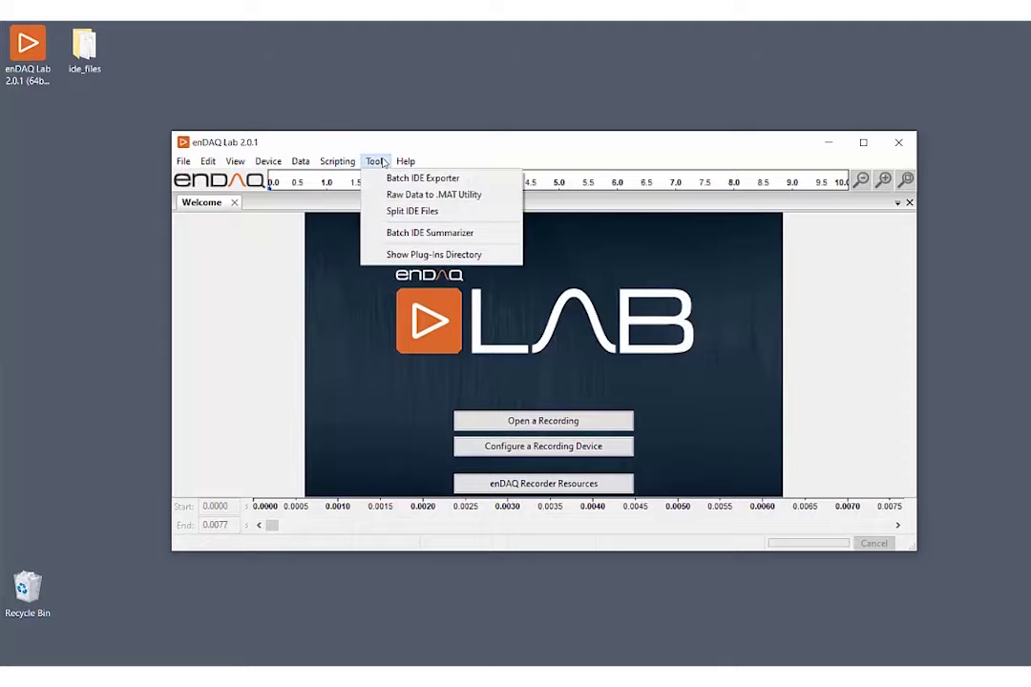
click(375, 237)
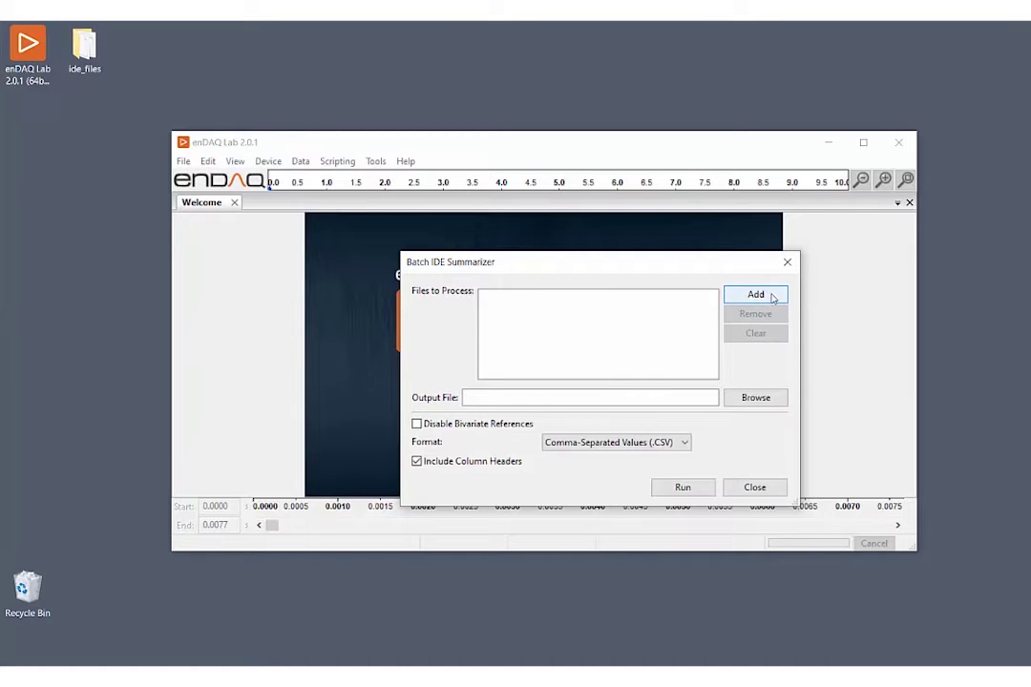
- Add ssc (1).IDE through ssc (4).IDE from ide_files to the processing list
click(771, 298)
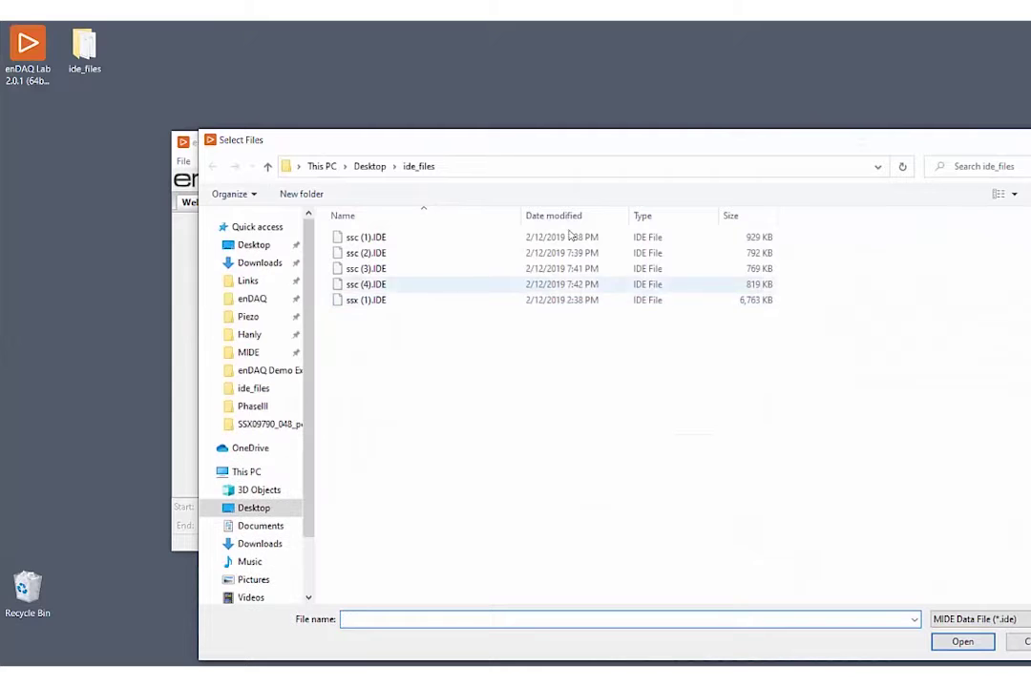
click(382, 239)
shift+click(386, 286)
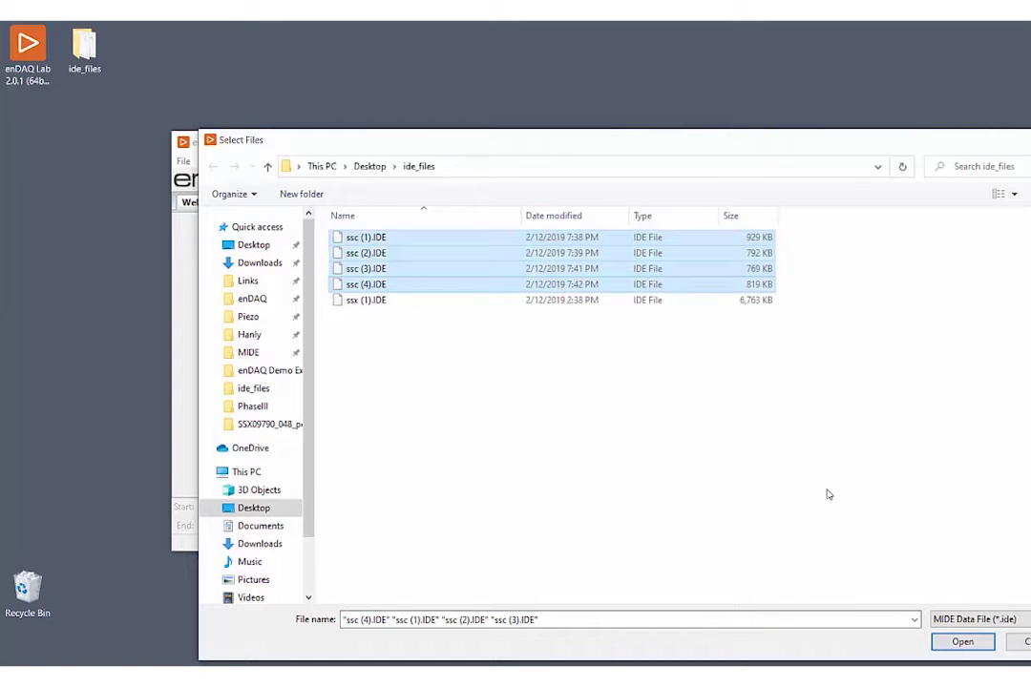
click(959, 642)
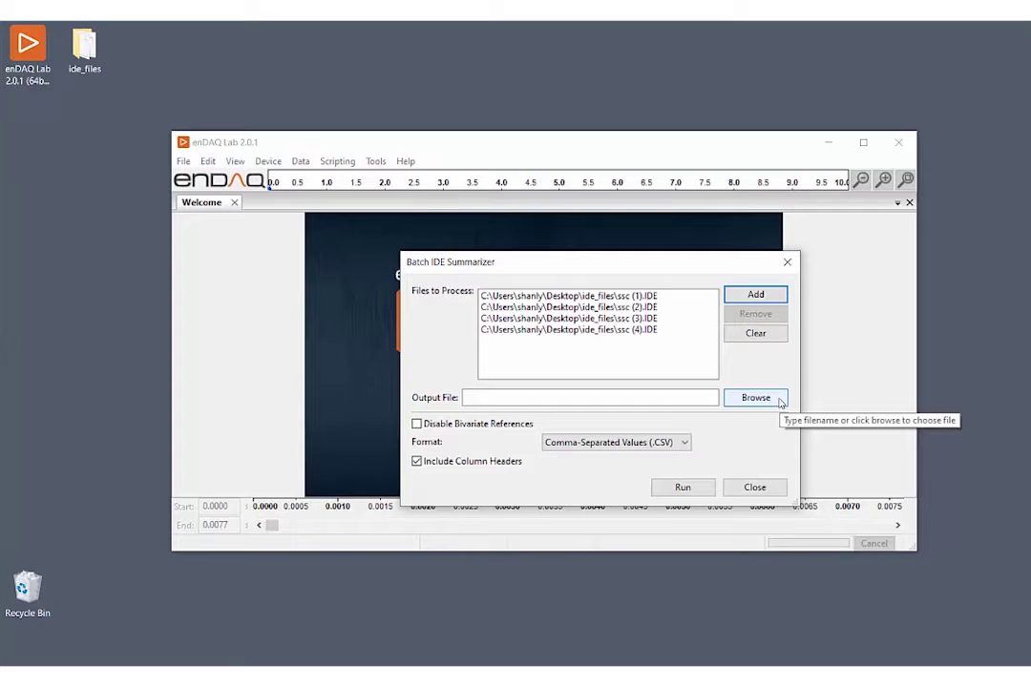
- Set the output file to summary.csv in ide_files and run the batch summary
click(778, 399)
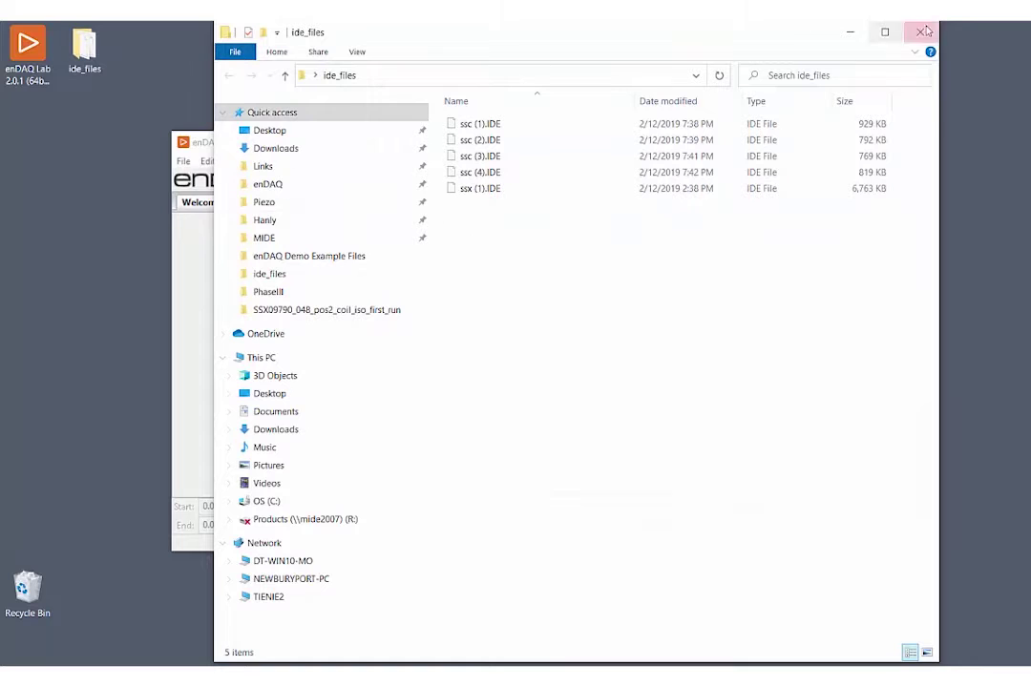
click(923, 32)
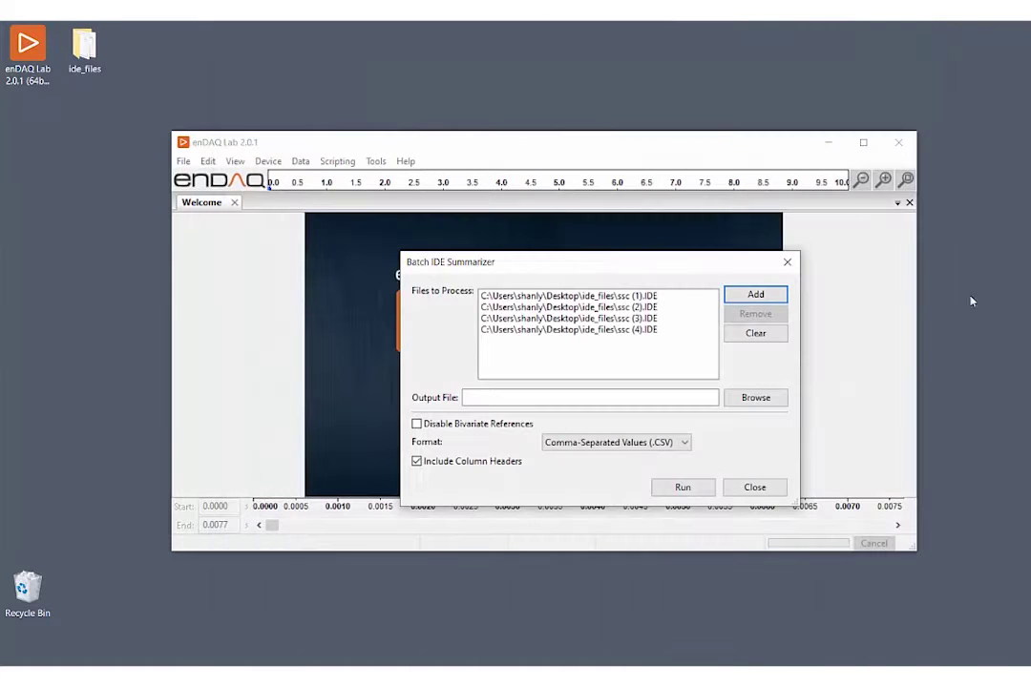
click(755, 398)
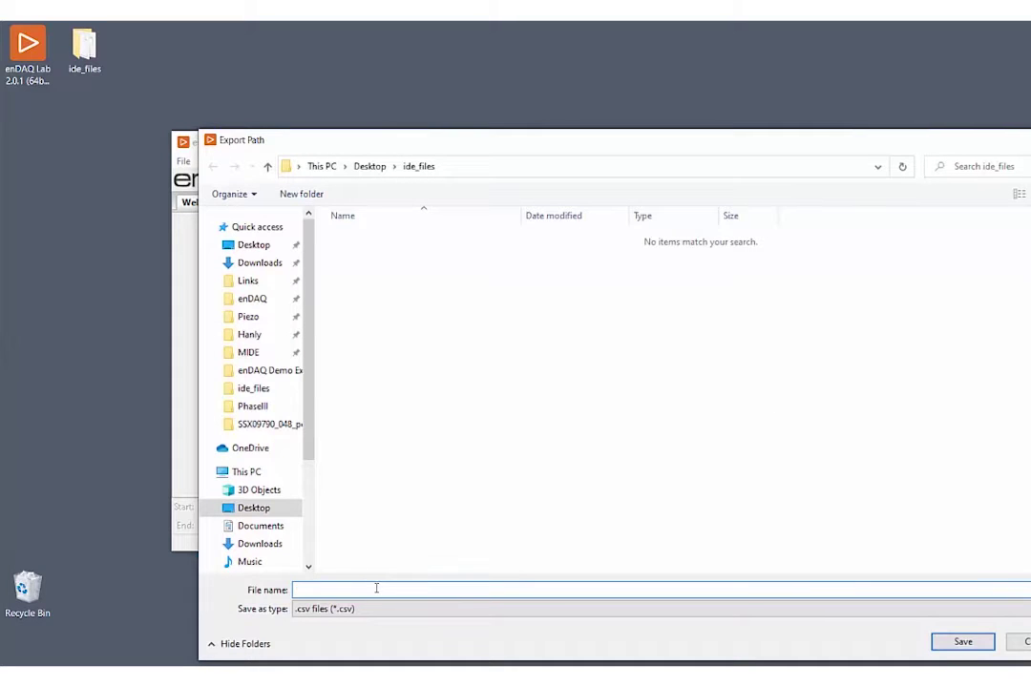
text(summary)
click(963, 642)
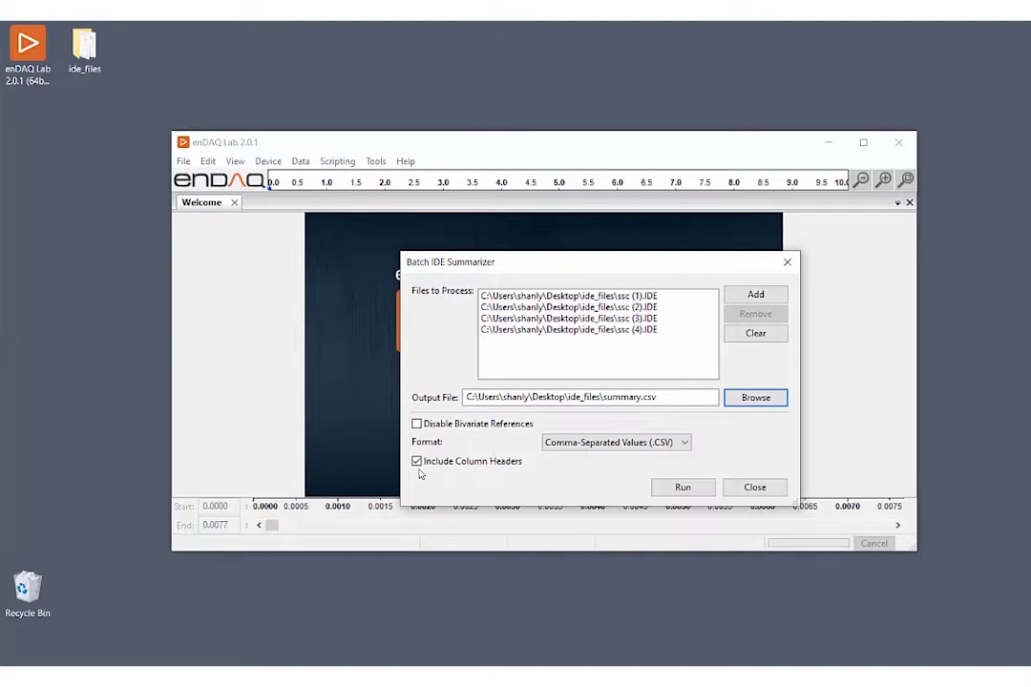
click(683, 487)
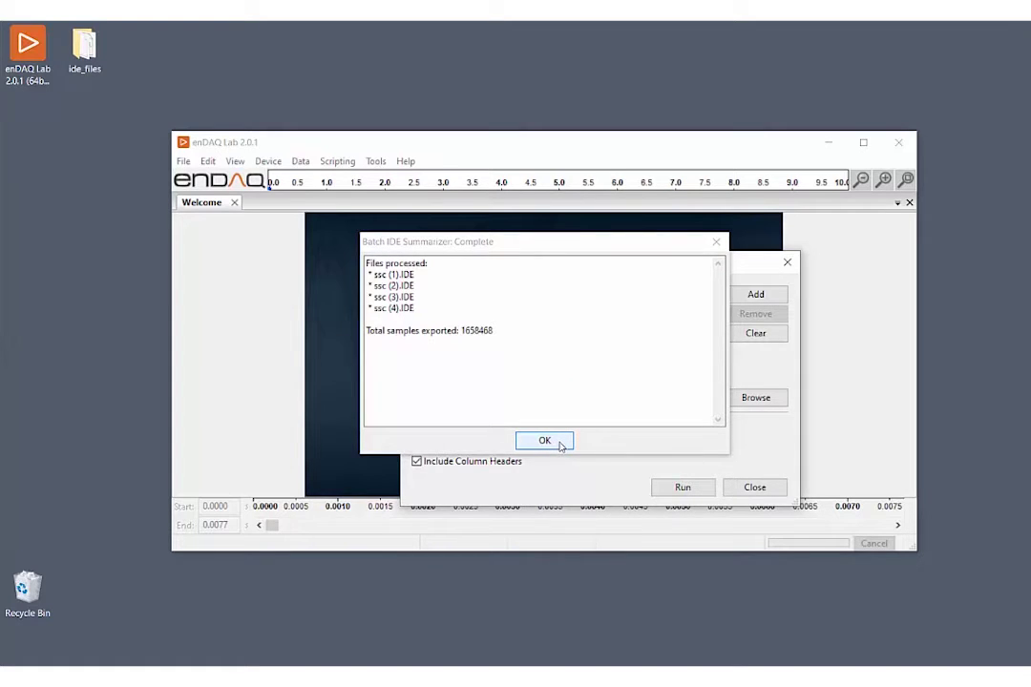
- Dismiss the completion report showing 1658468 samples exported
click(544, 442)
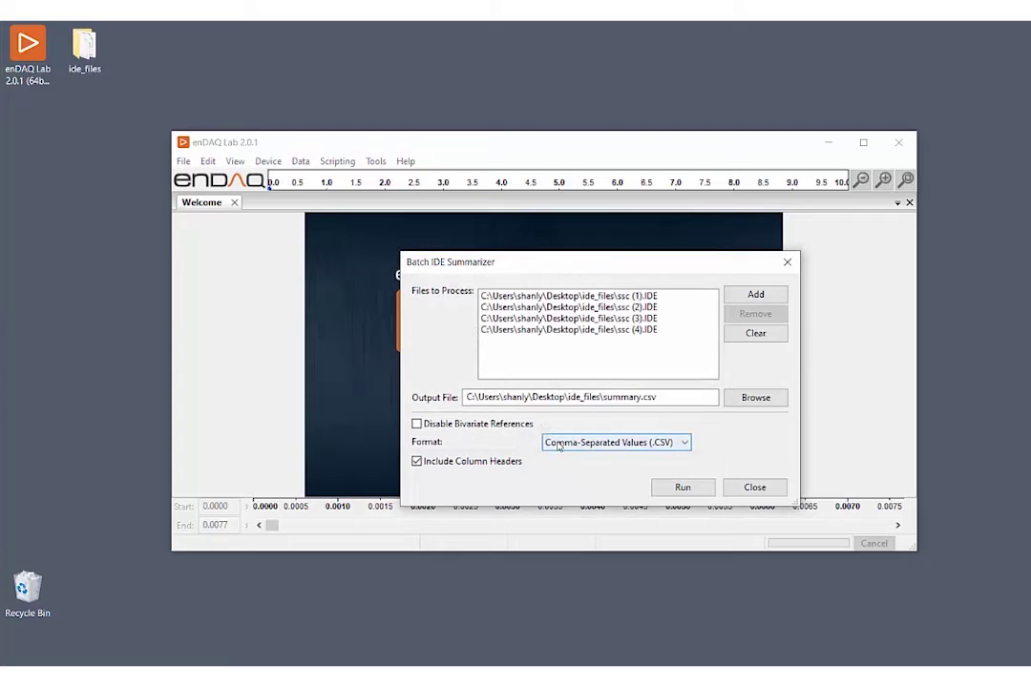
- Open summary.csv from the ide_files folder in Excel
double_click(85, 56)
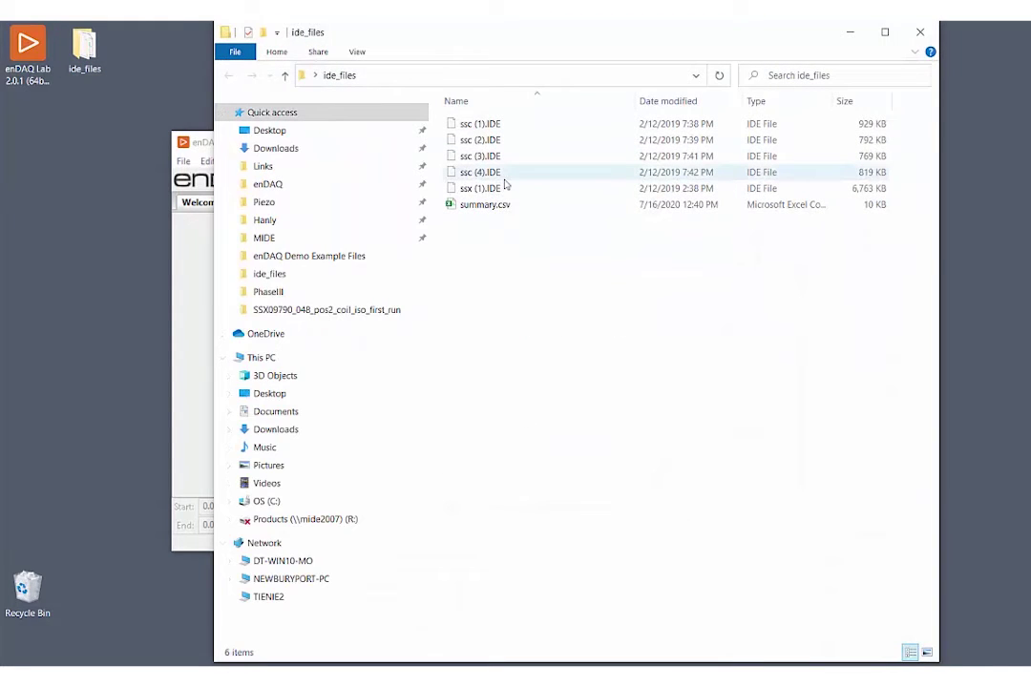
click(486, 205)
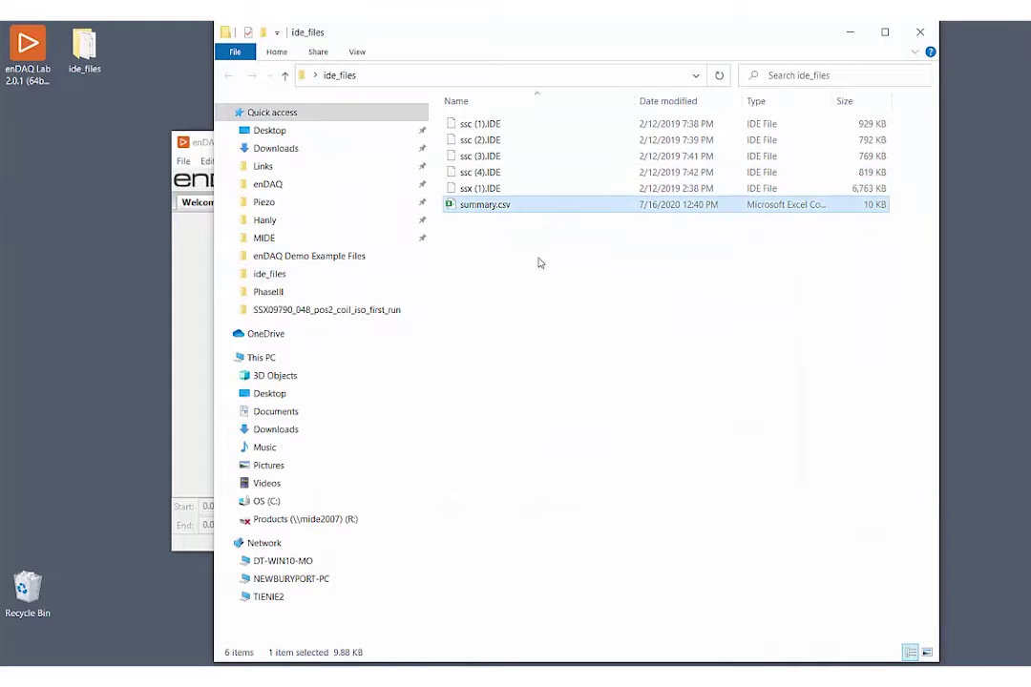
double_click(509, 206)
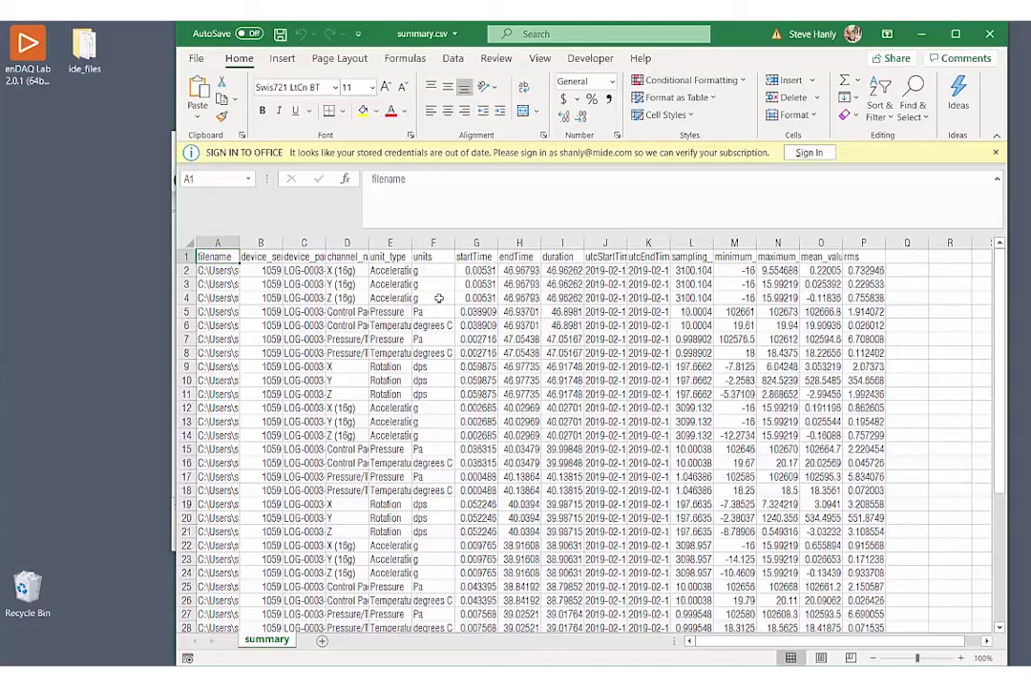
scroll(438, 299, down, 6)
scroll(438, 298, down, 1)
scroll(438, 299, up, 1)
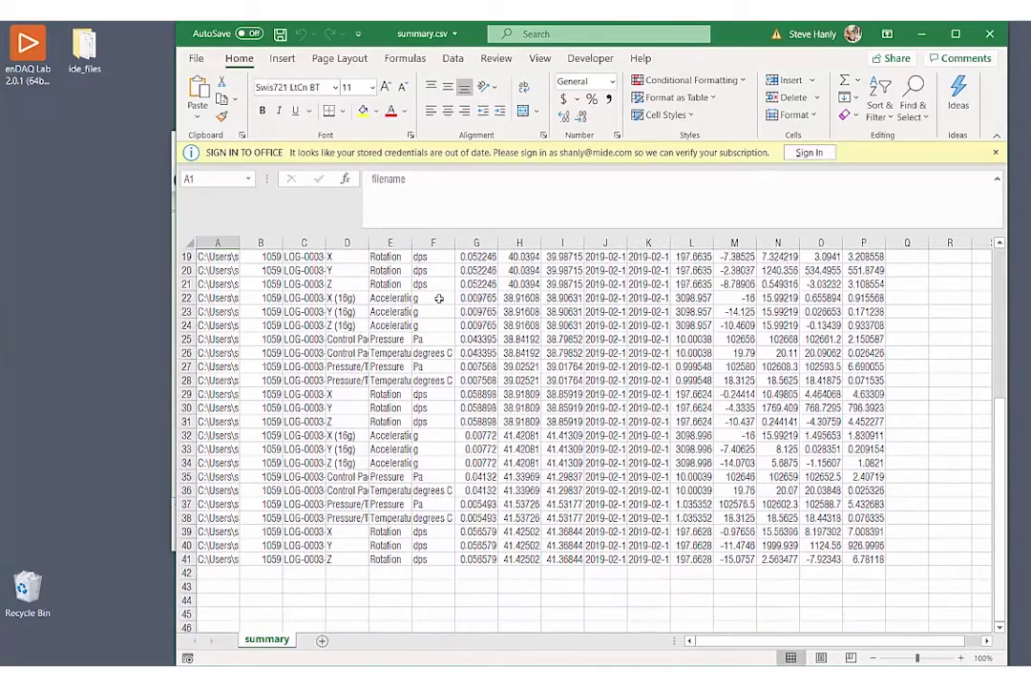
scroll(438, 299, up, 6)
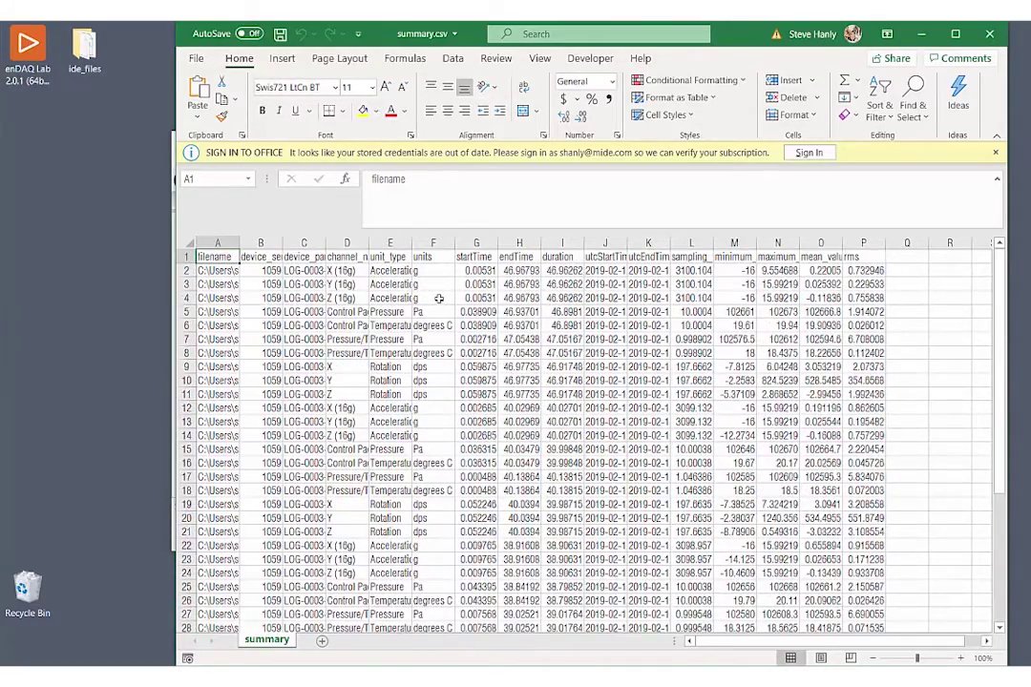
double_click(239, 244)
click(275, 271)
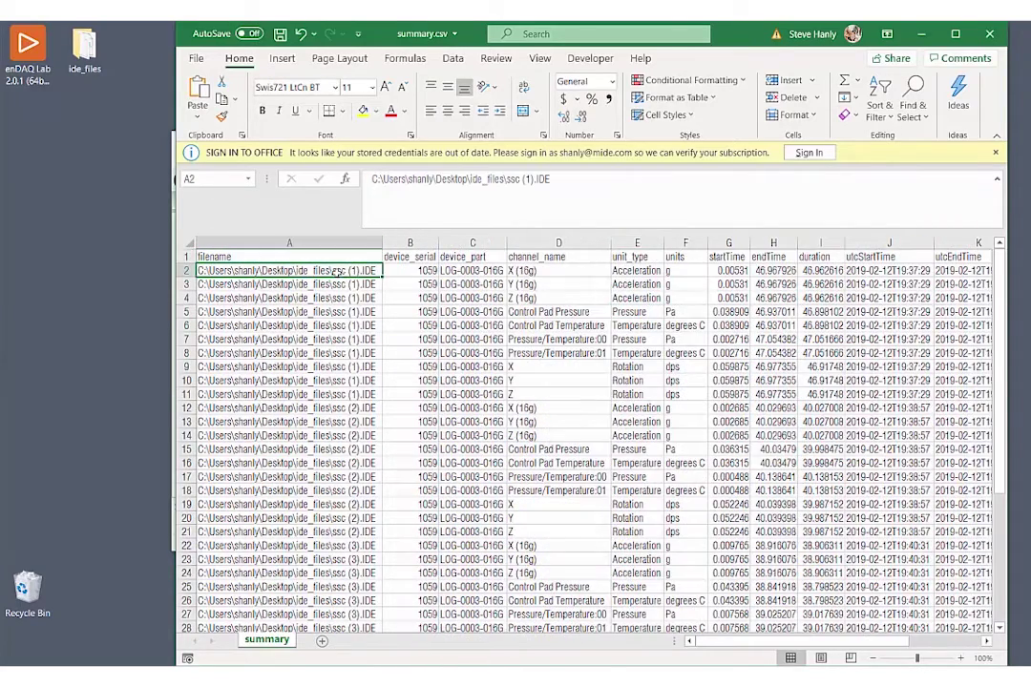
click(274, 257)
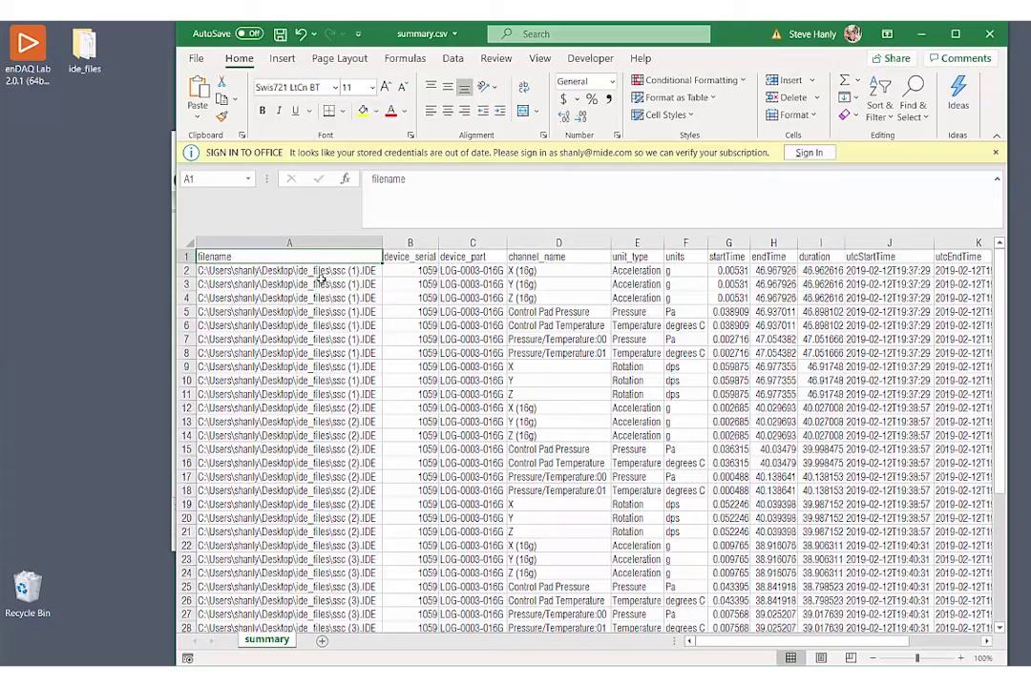
scroll(272, 316, down, 1)
scroll(323, 365, down, 8)
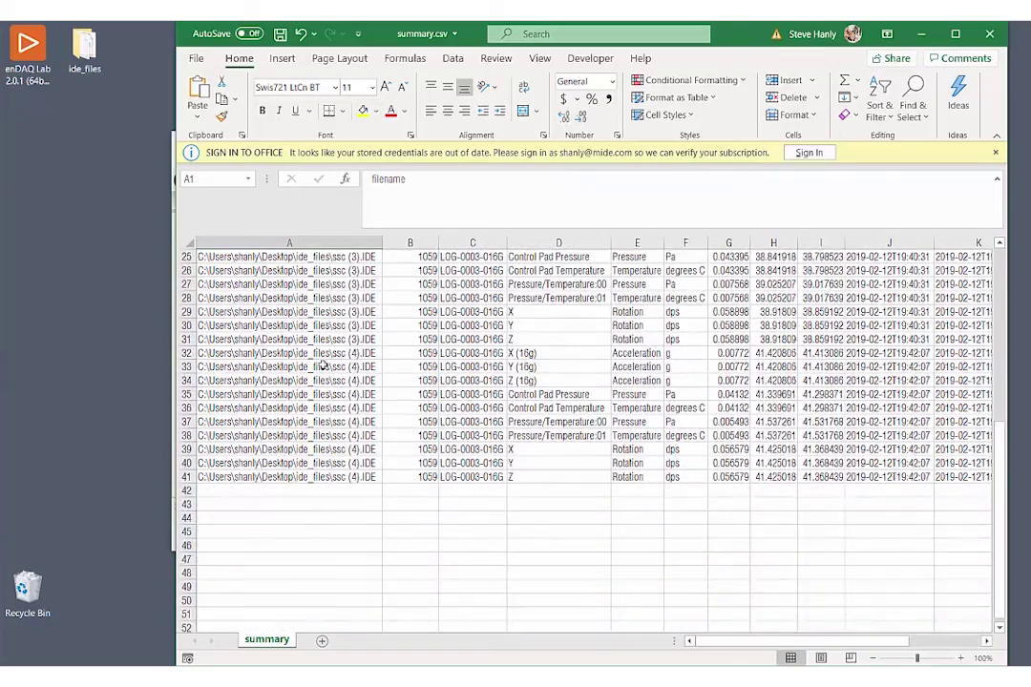
scroll(323, 365, up, 9)
click(411, 257)
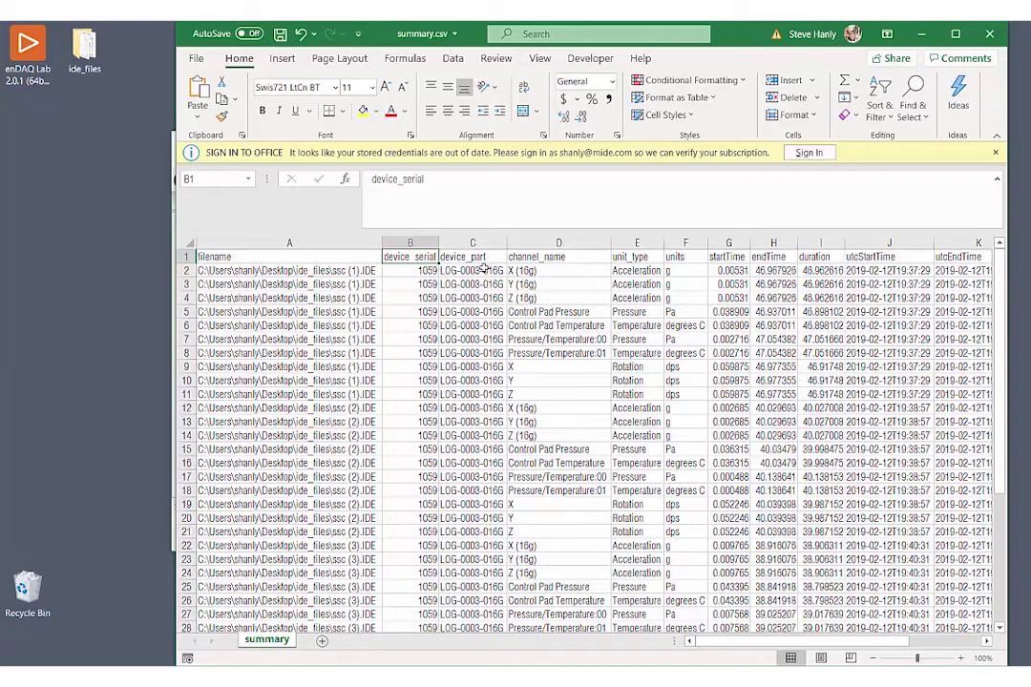
click(474, 258)
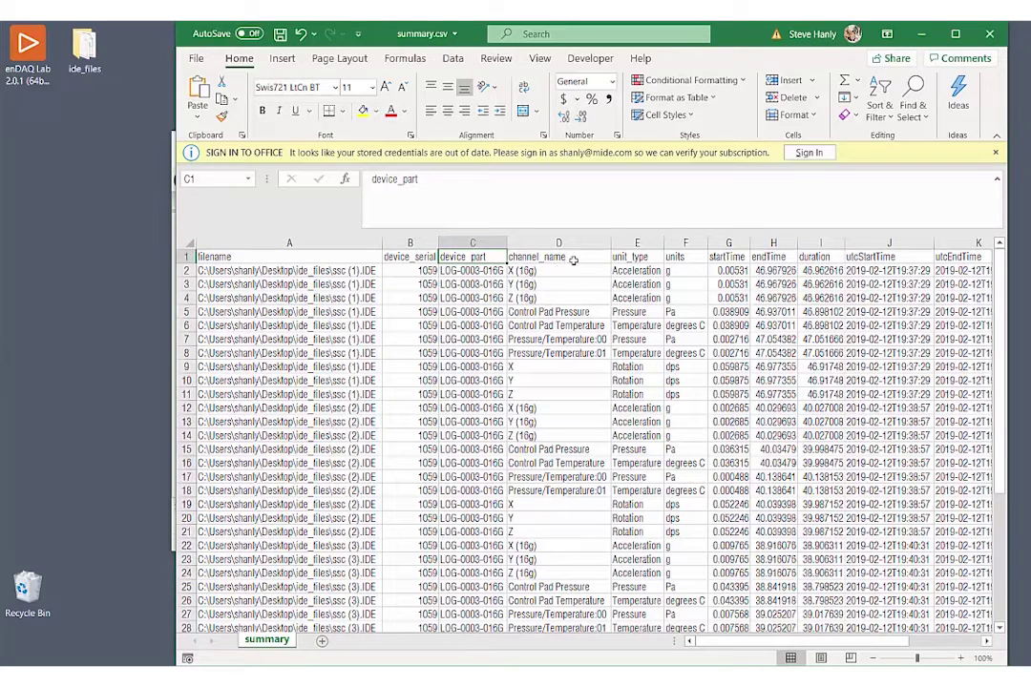
click(560, 259)
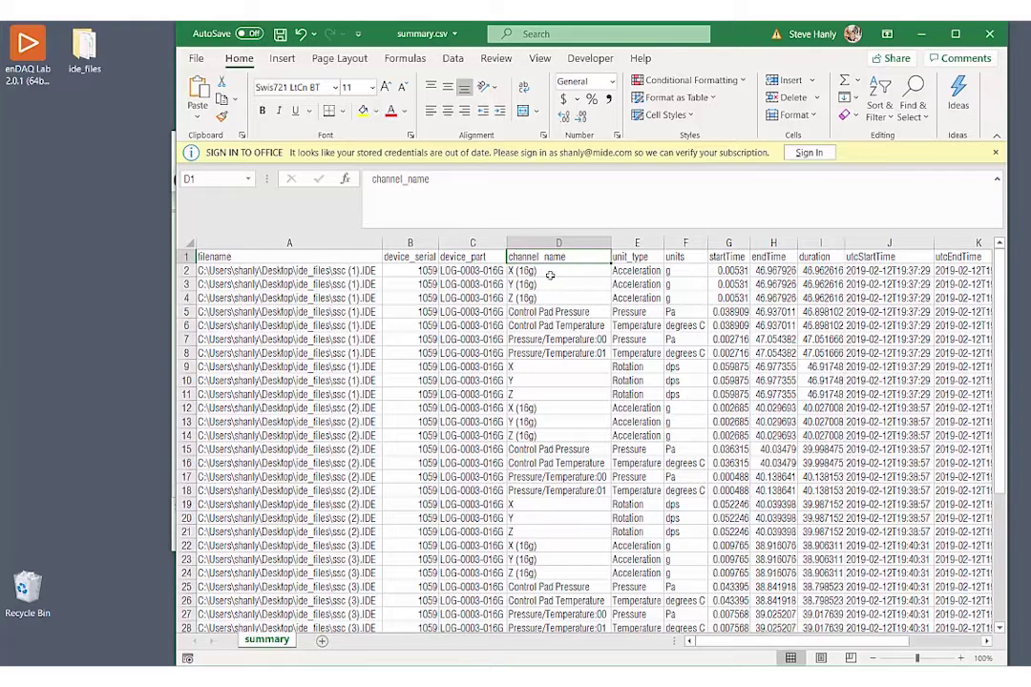
click(645, 259)
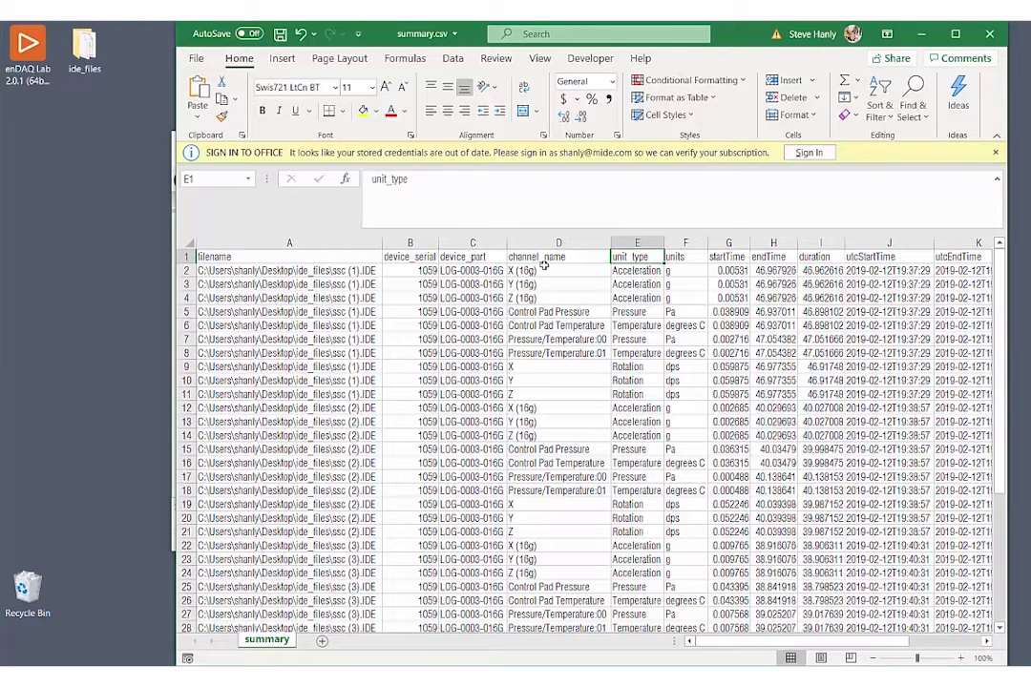
click(674, 271)
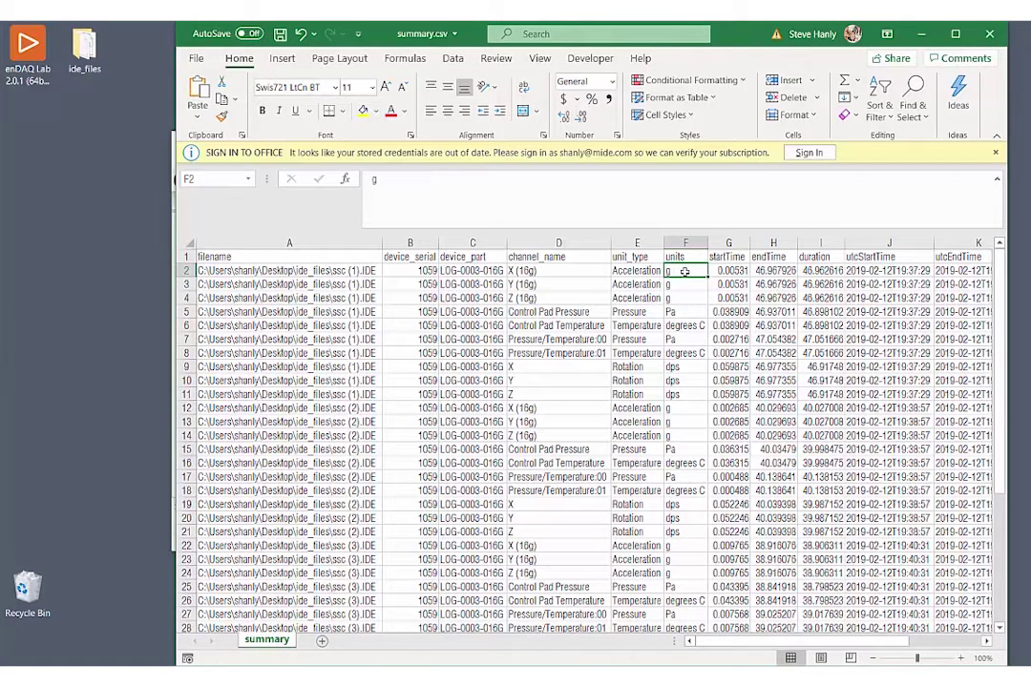
click(728, 272)
click(778, 272)
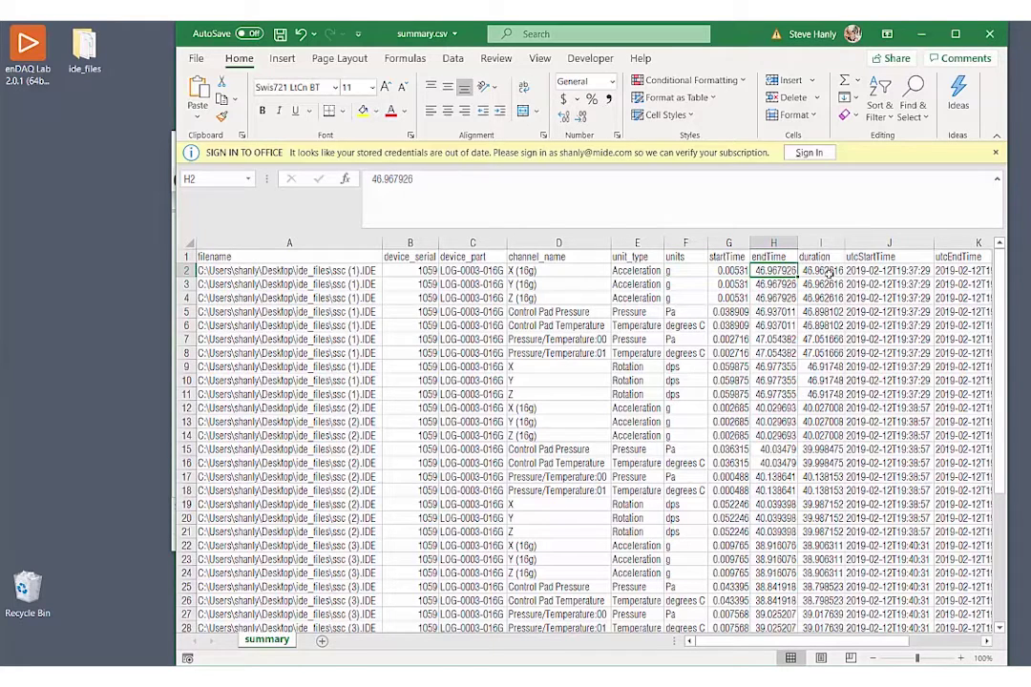
click(816, 271)
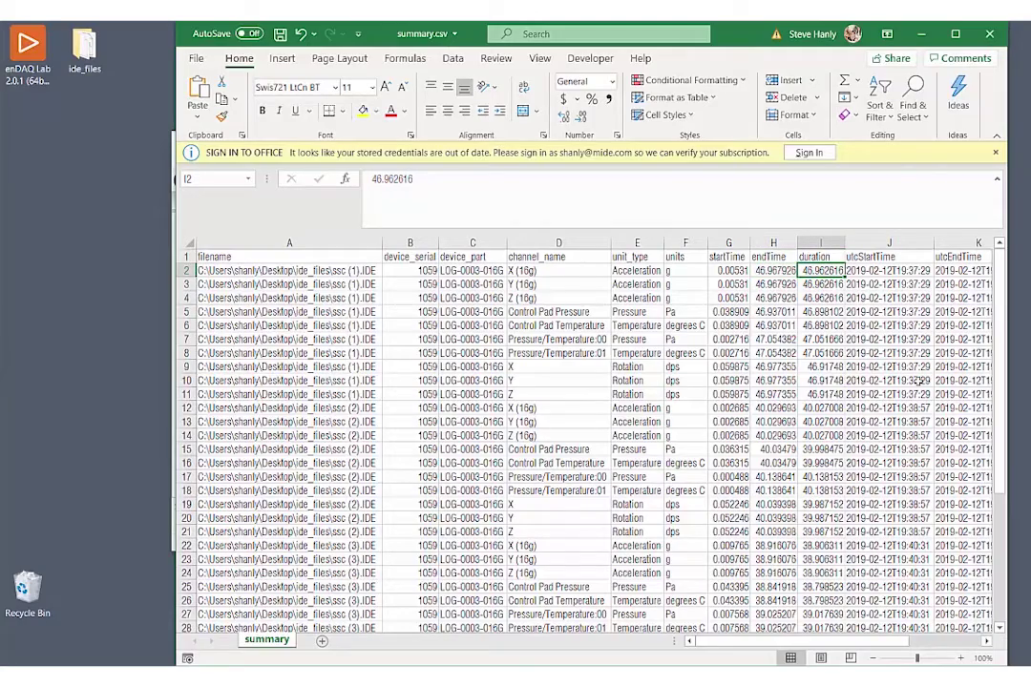
drag(805, 645, 914, 645)
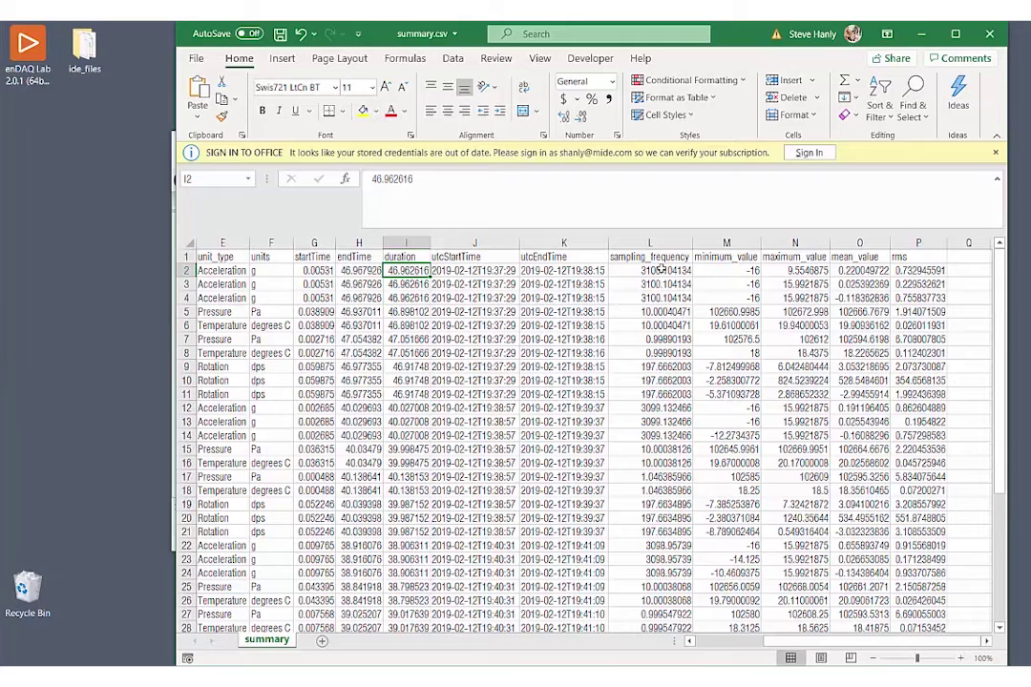
click(676, 271)
click(727, 271)
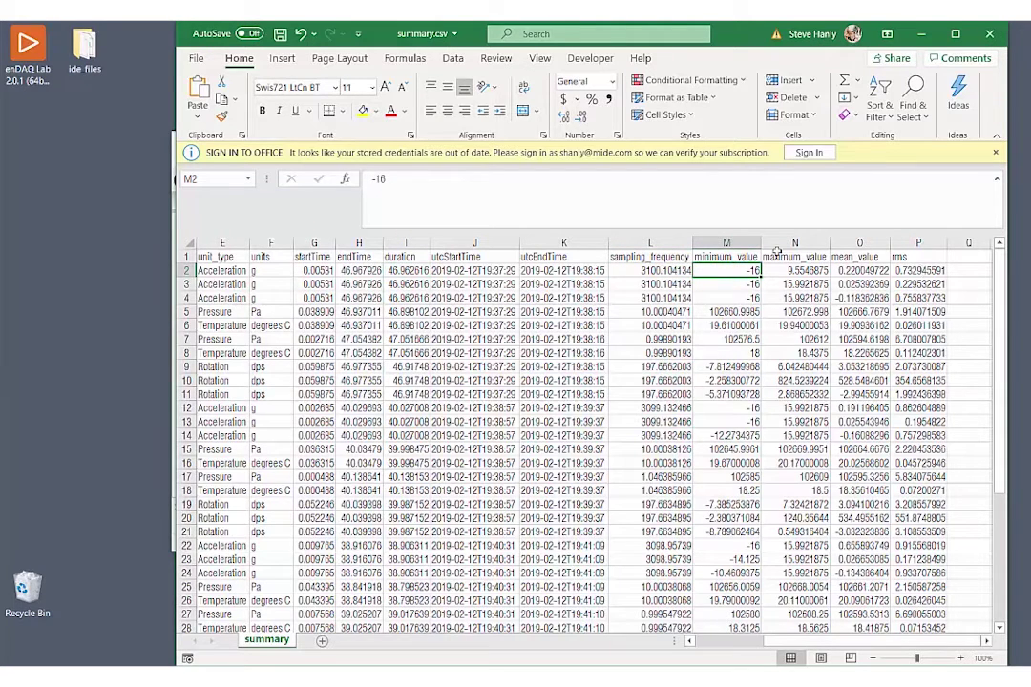
click(727, 256)
click(802, 257)
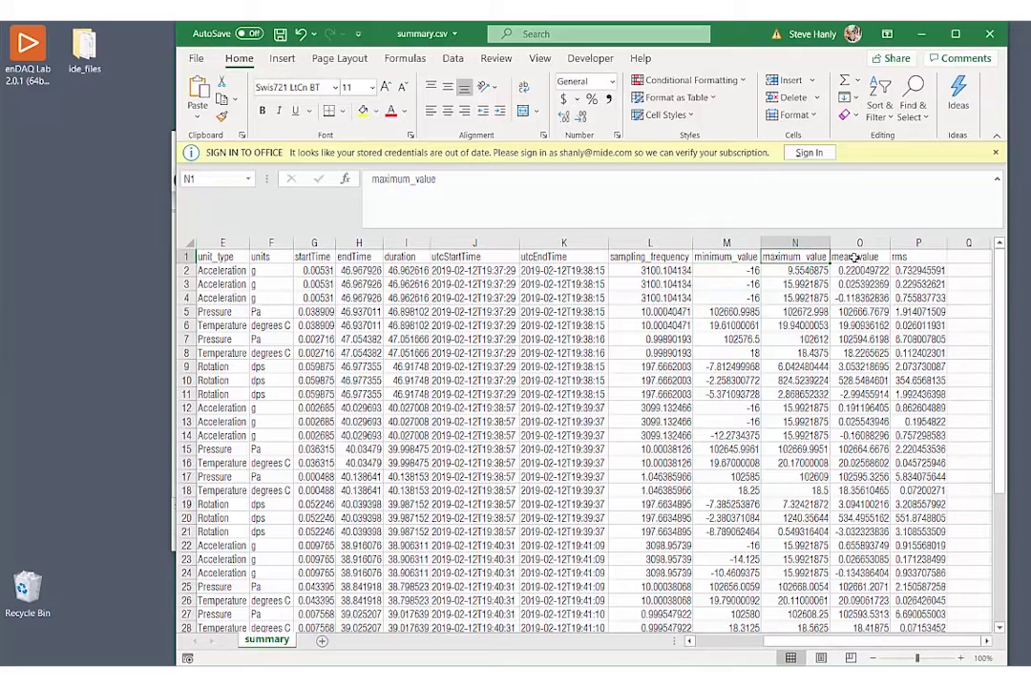
click(837, 257)
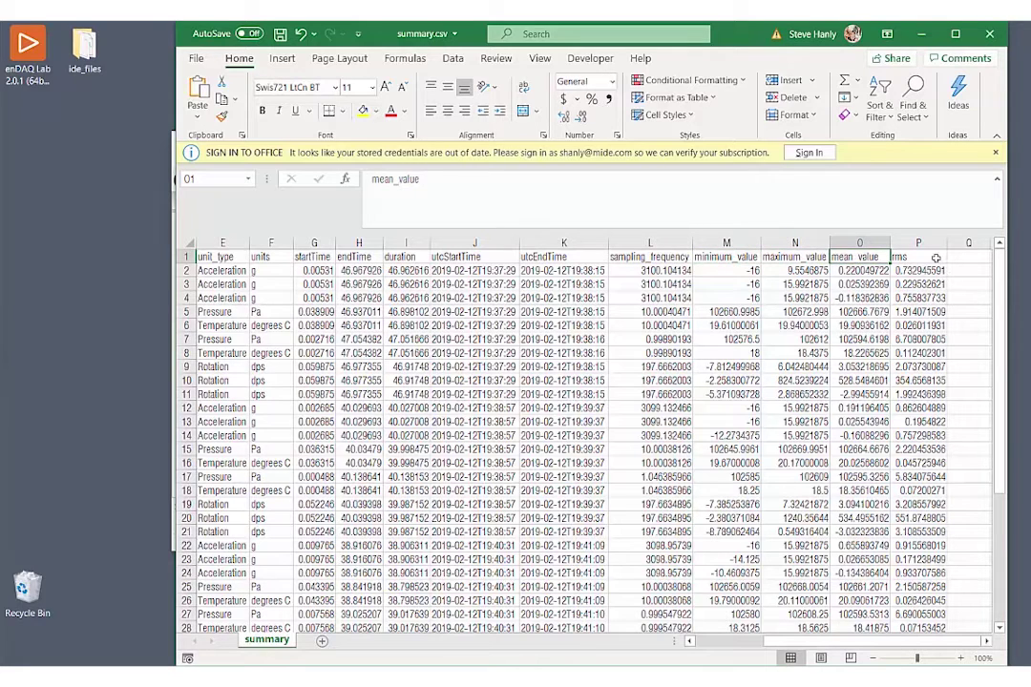
key(Right)
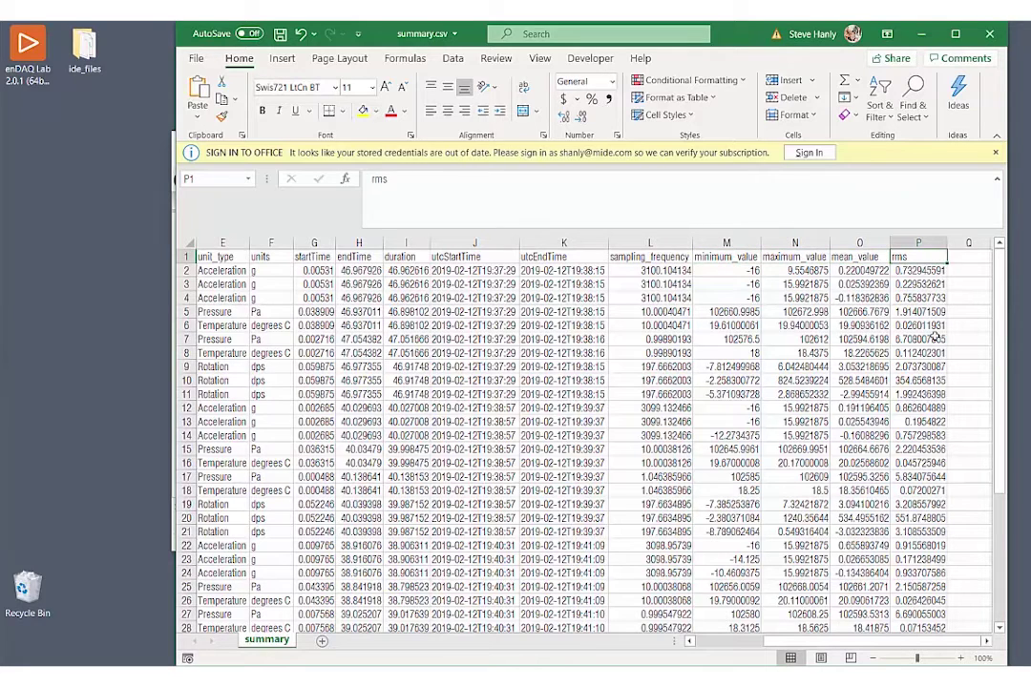
click(726, 270)
scroll(787, 339, down, 4)
scroll(919, 373, down, 3)
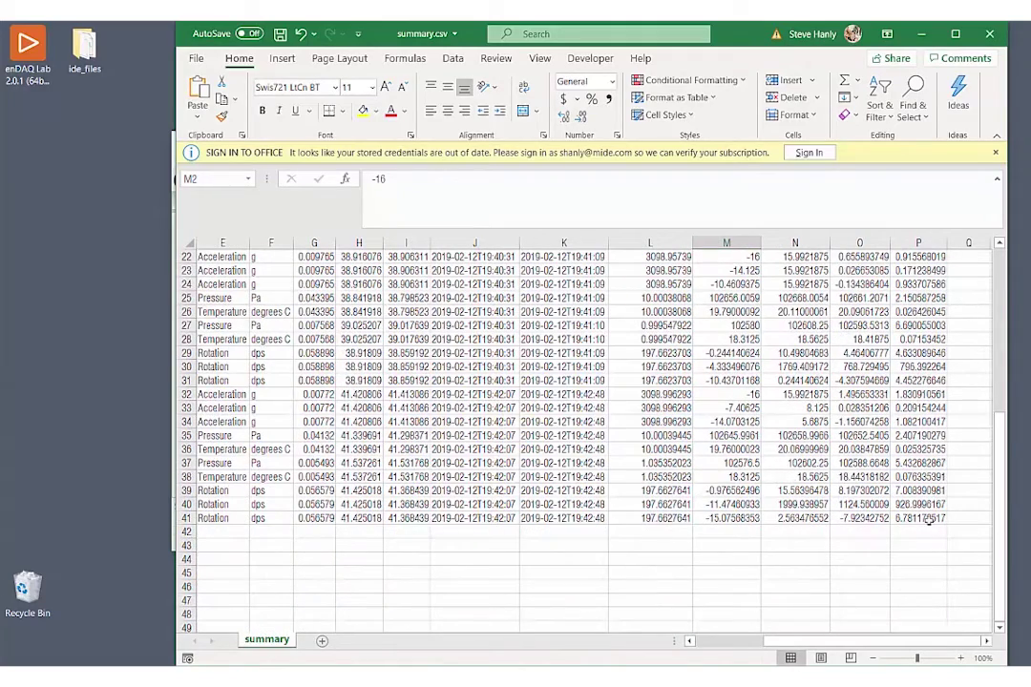
shift+click(928, 520)
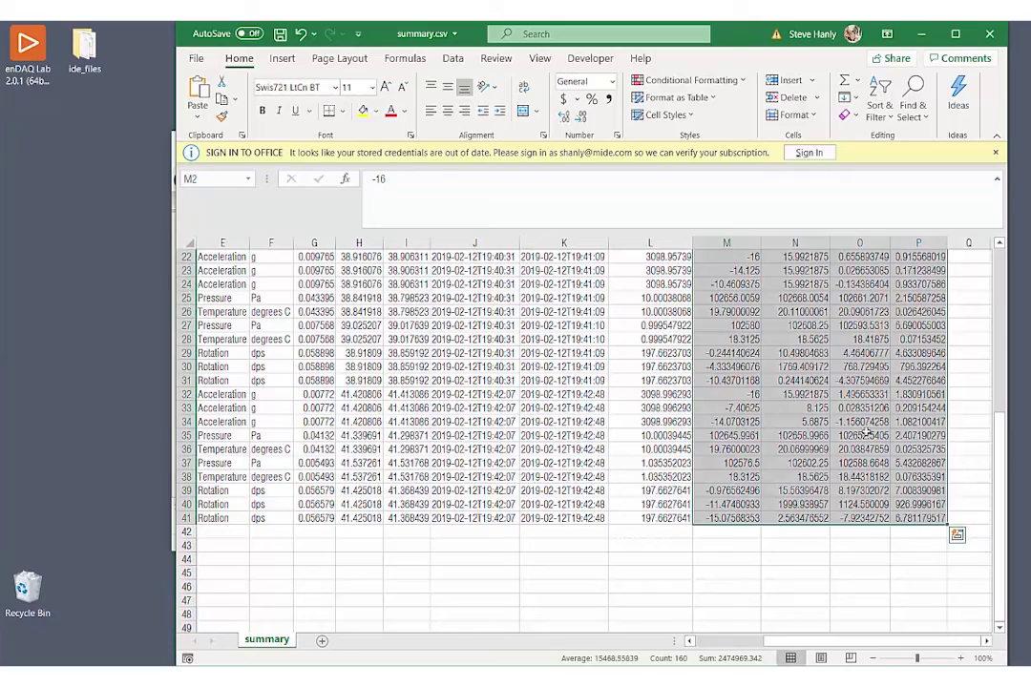
click(865, 434)
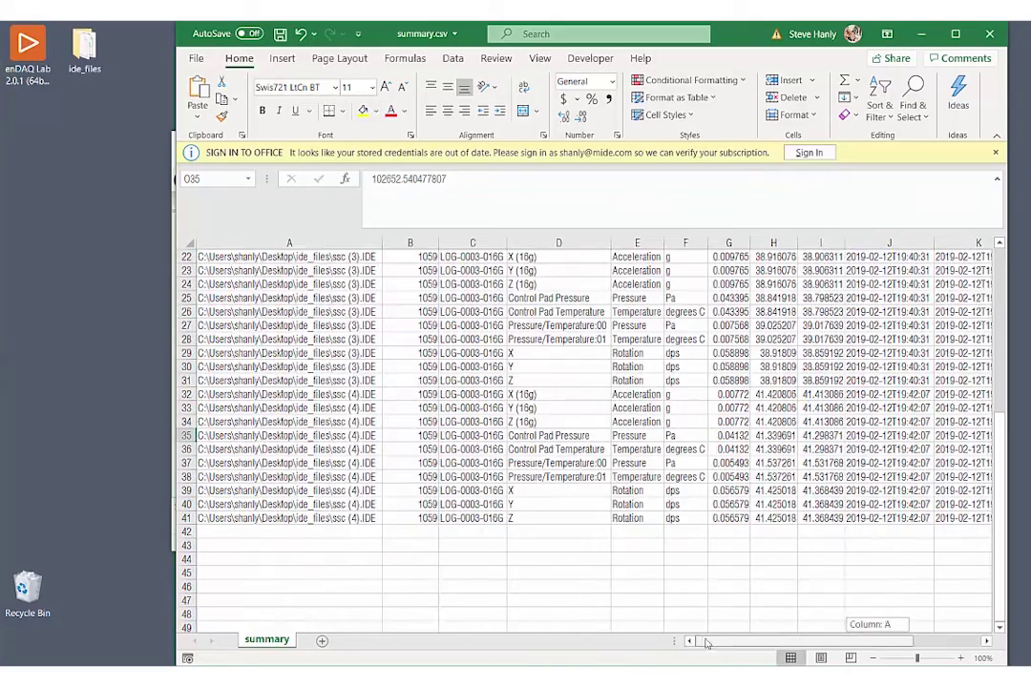
scroll(665, 558, up, 7)
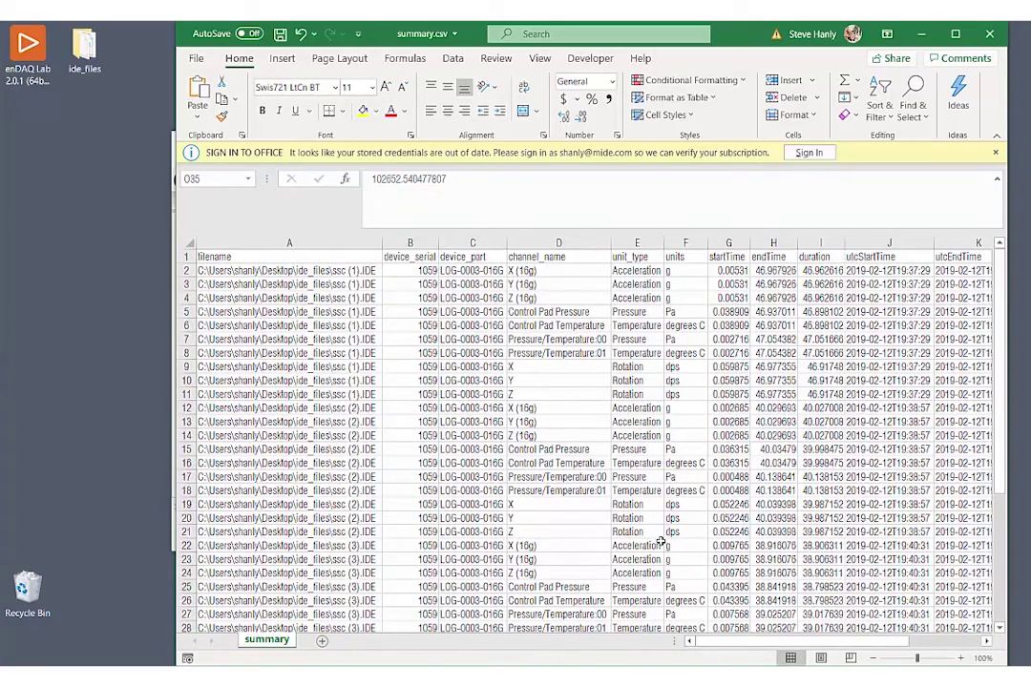